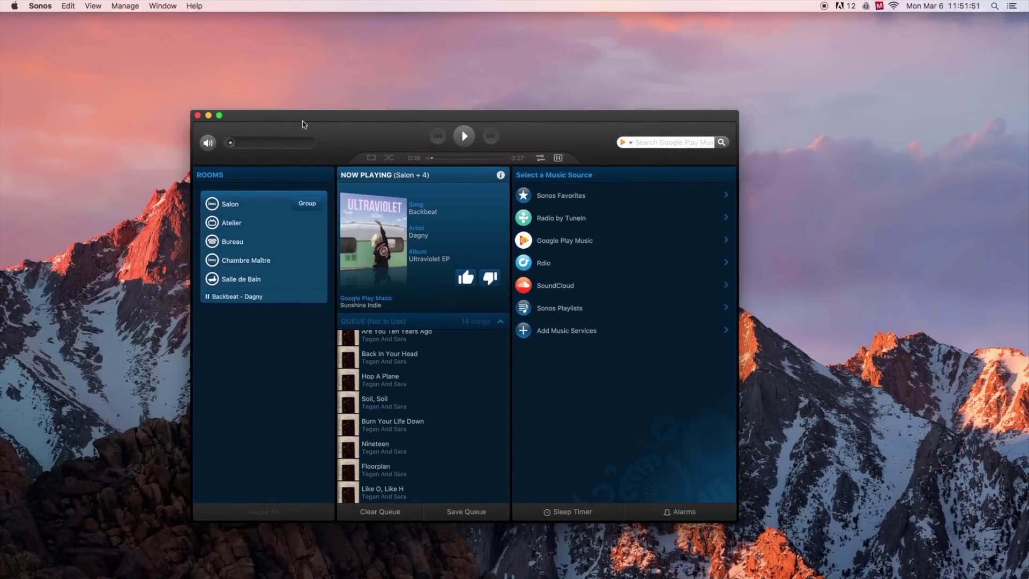
# Open Sonos Preferences on the Music Library settings, showing the empty folder list.
pyautogui.click(47, 6)
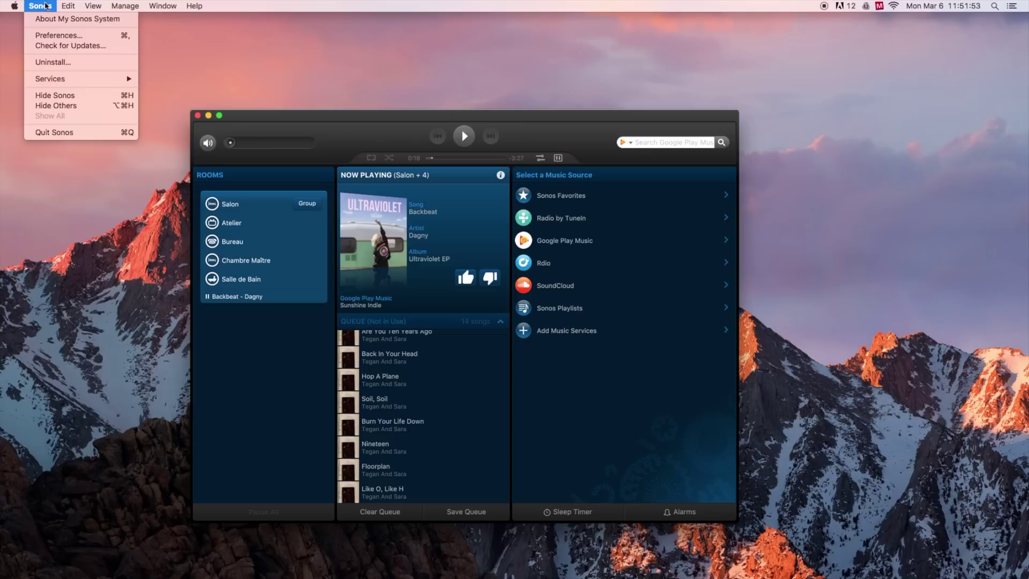
pyautogui.click(72, 36)
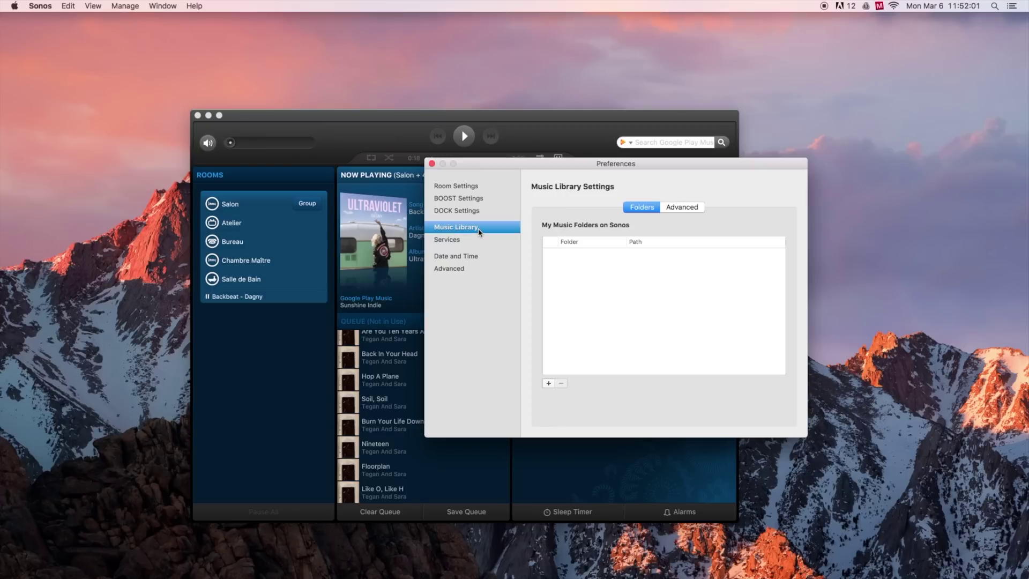
# Add a new music folder located elsewhere on this computer or an external drive.
pyautogui.click(548, 383)
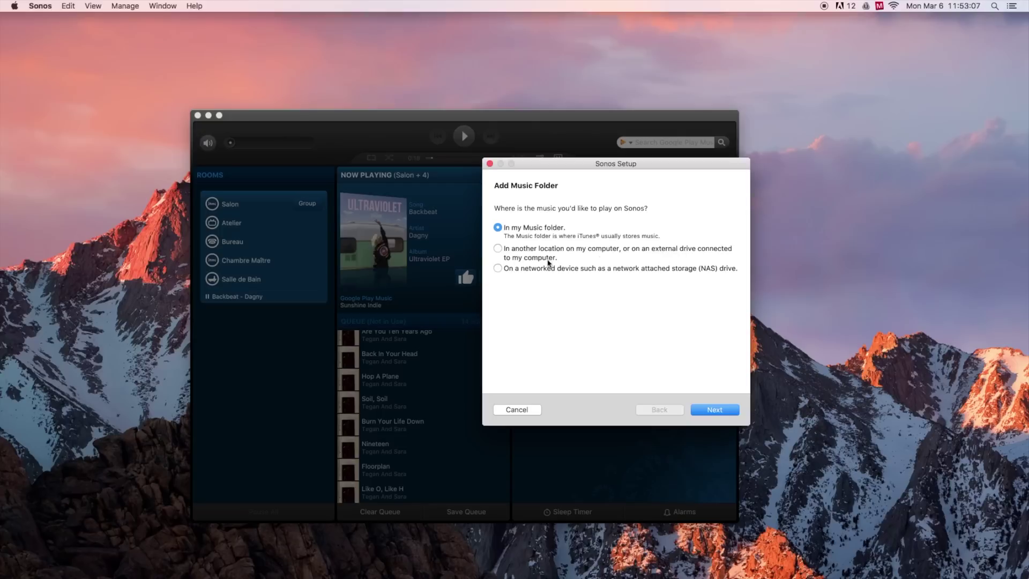
pyautogui.click(500, 250)
pyautogui.click(725, 411)
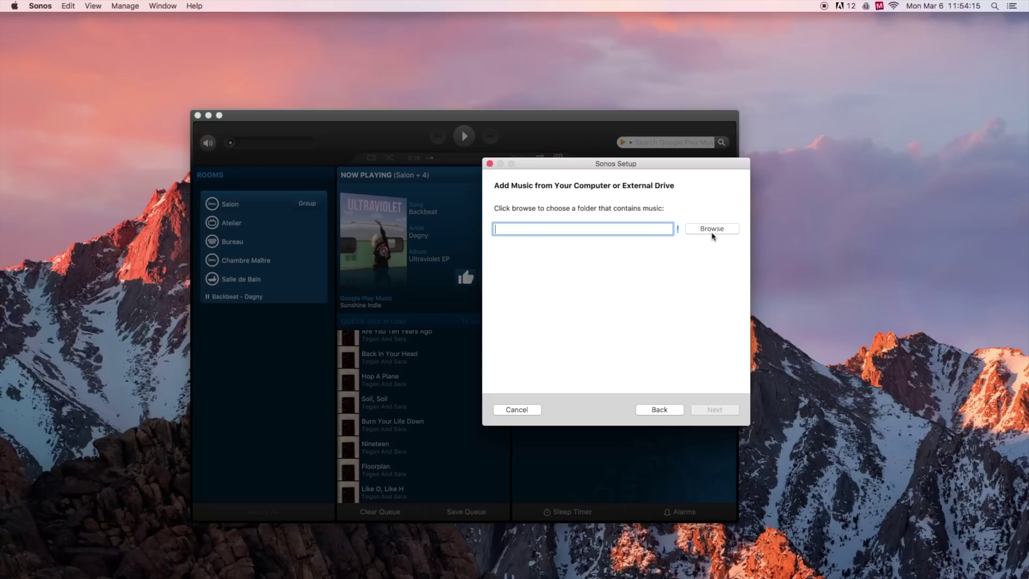
# Choose /Volumes/Macintosh HD 2/Music/MusicFolder as the music folder to share.
pyautogui.click(713, 237)
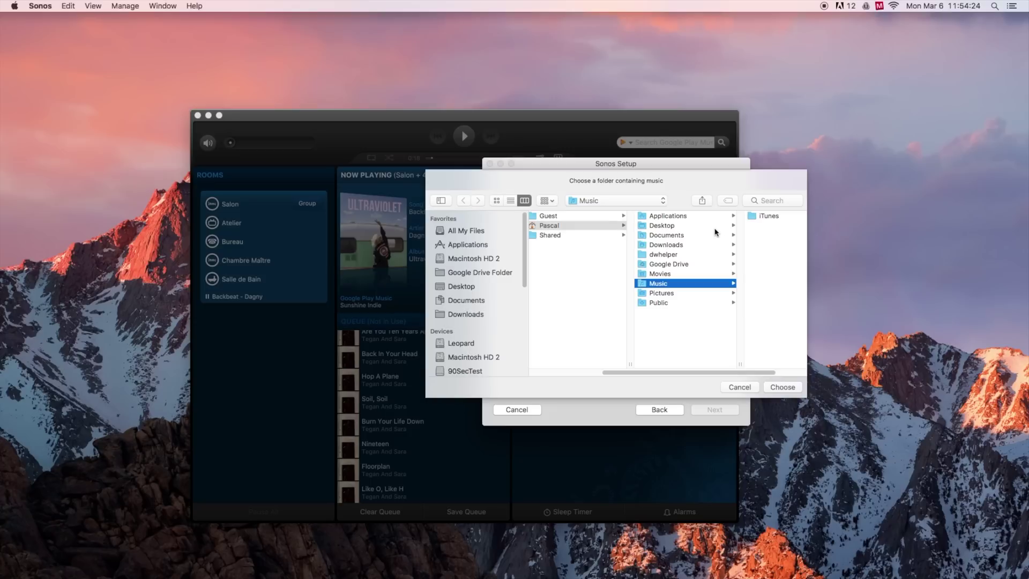
pyautogui.click(490, 358)
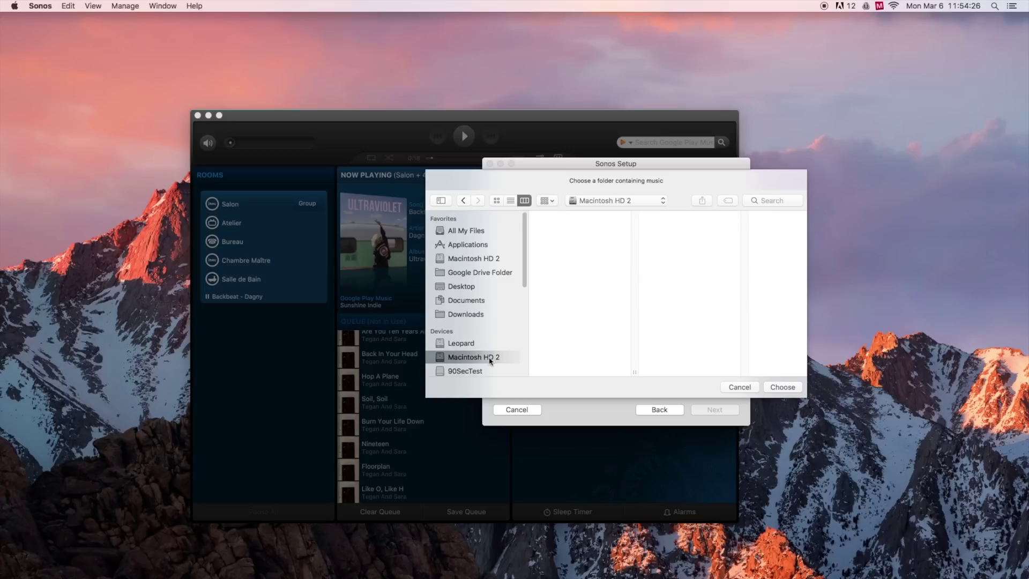
pyautogui.click(562, 274)
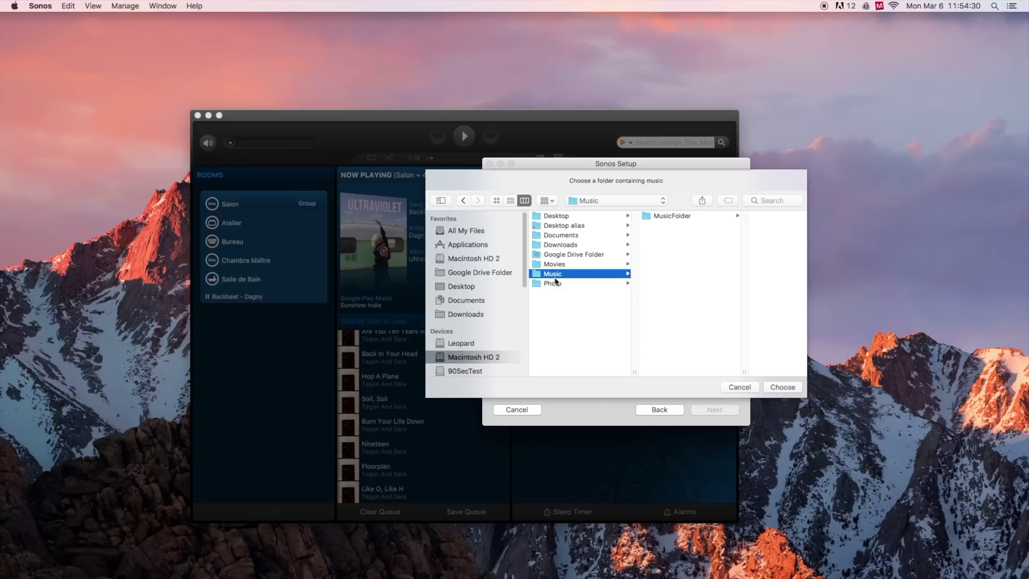
pyautogui.click(672, 216)
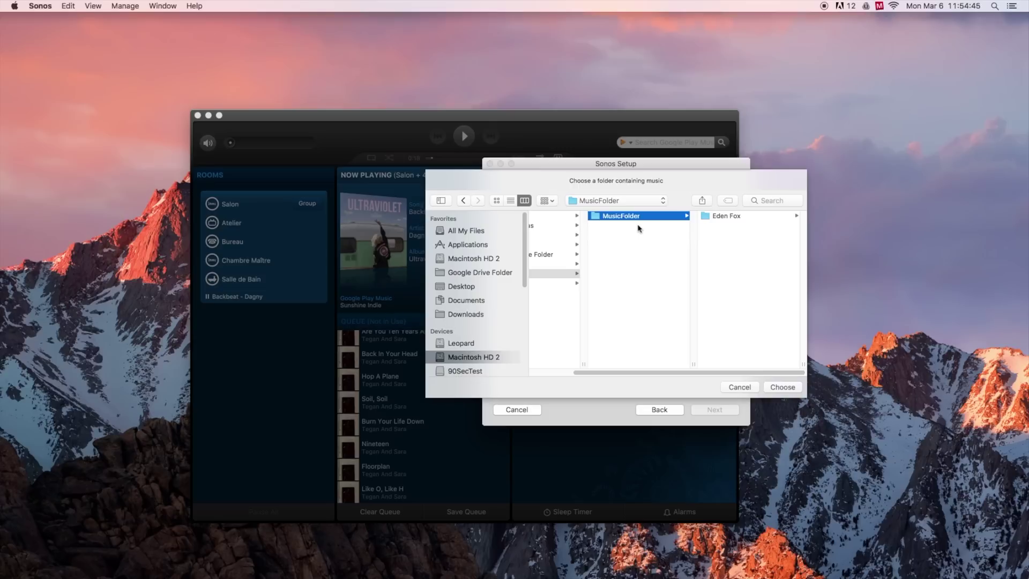
pyautogui.hscroll(-2, 638, 228)
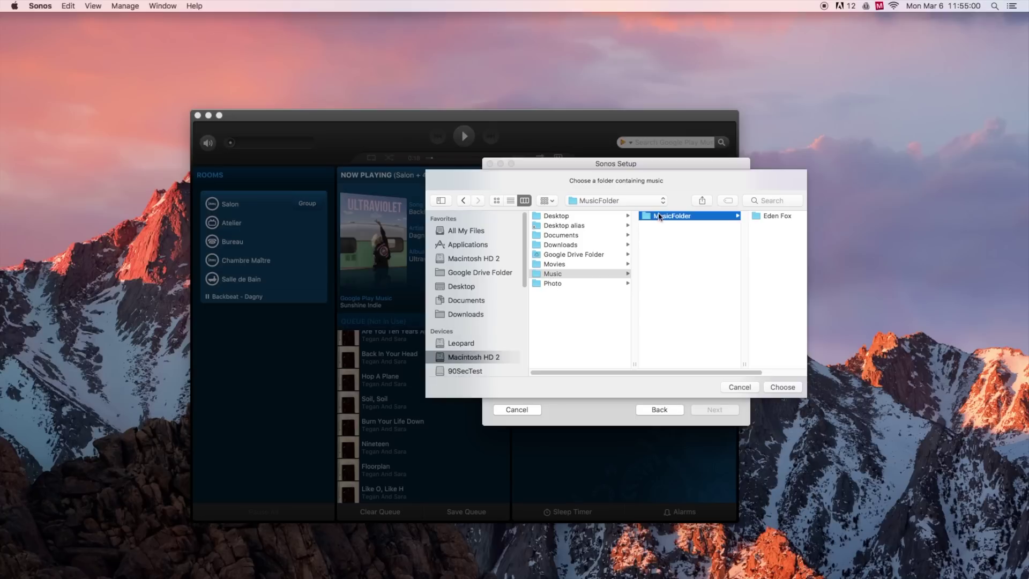
pyautogui.press('Return')
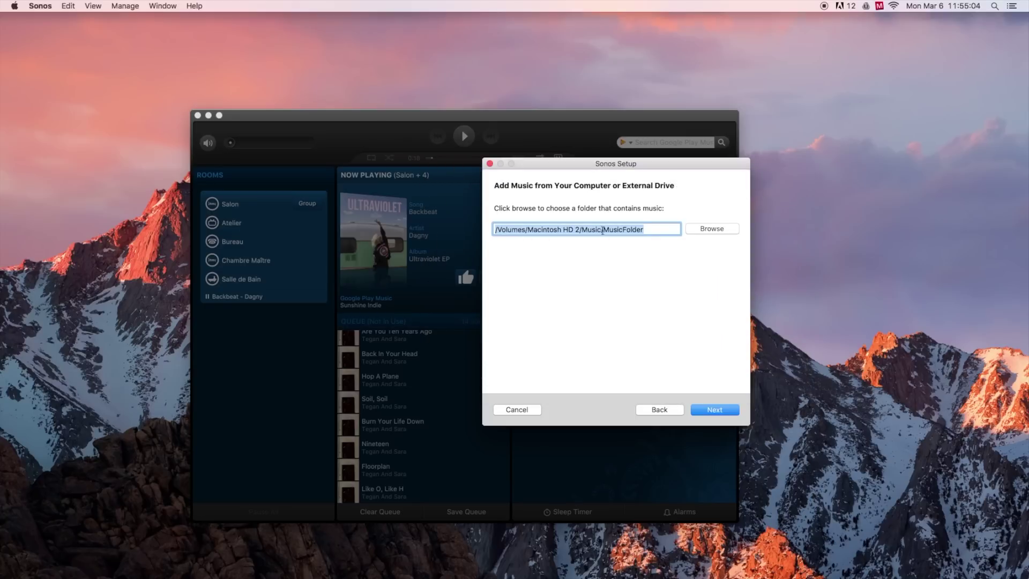
pyautogui.click(713, 410)
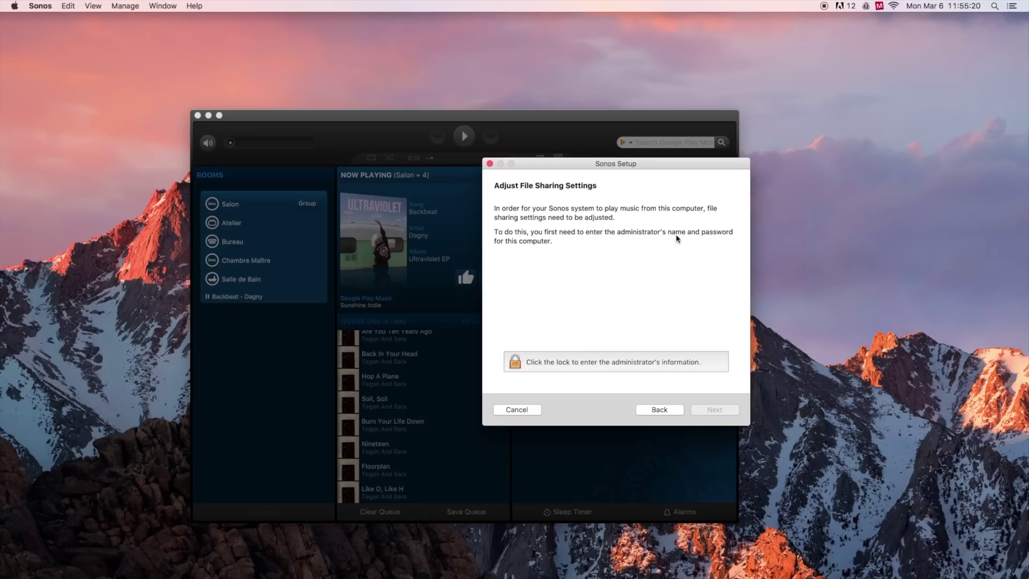
# Unlock the file-sharing settings by entering the administrator name and password.
pyautogui.click(518, 363)
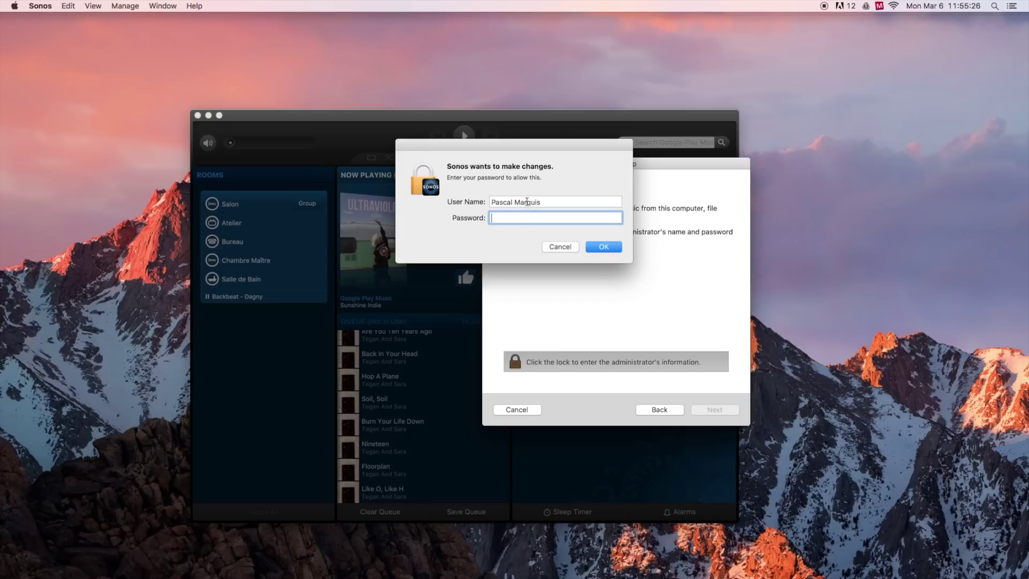
pyautogui.tripleClick(542, 201)
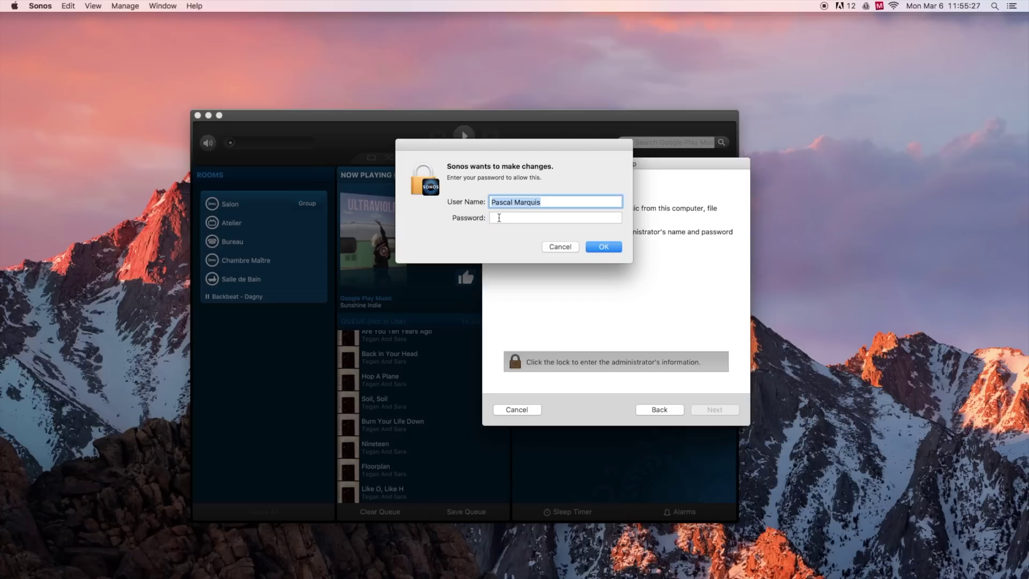
pyautogui.click(499, 218)
pyautogui.write('****')
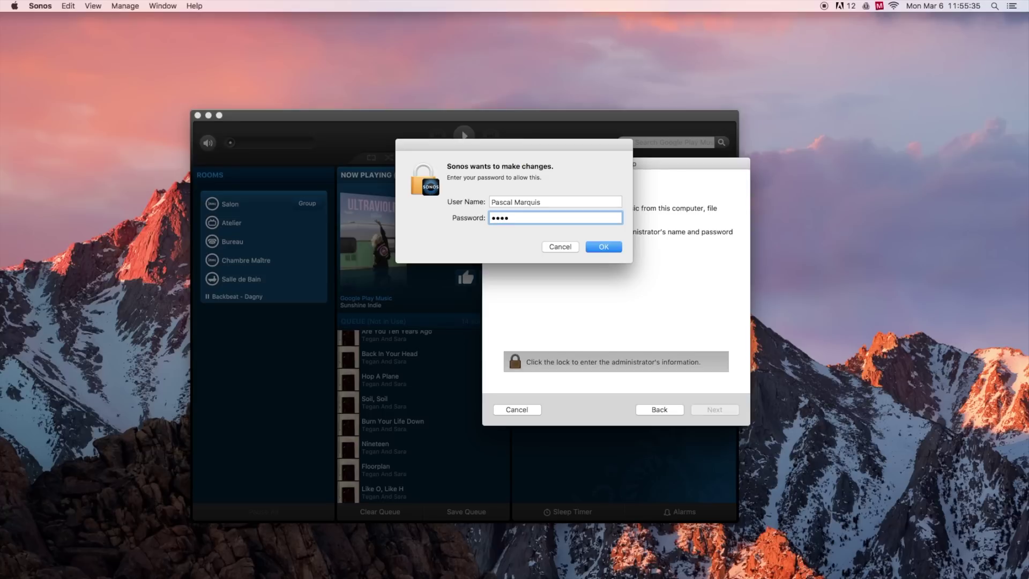
pyautogui.press('Return')
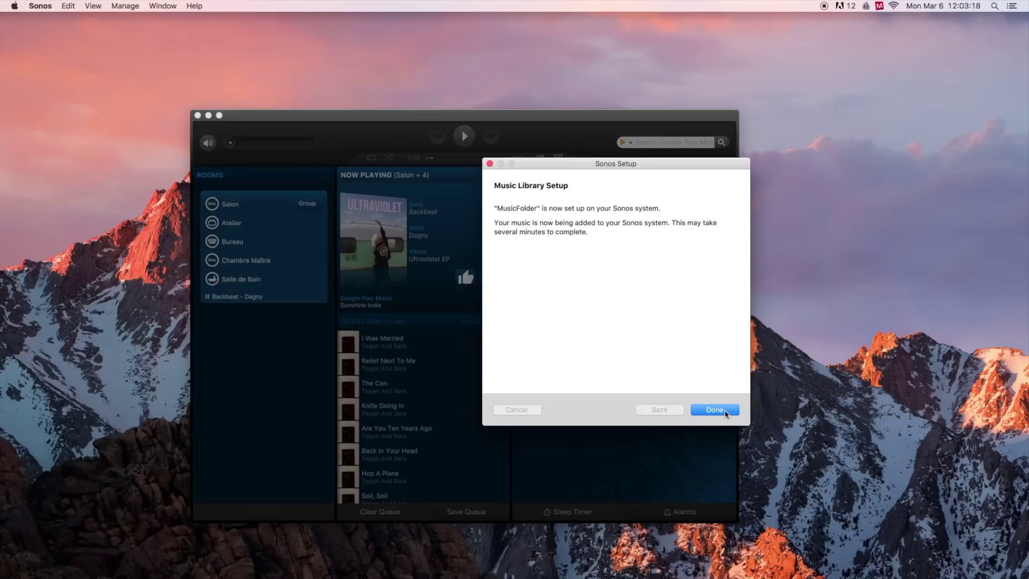
# Finish Sonos Setup so MusicFolder appears in the Music Library folder list.
pyautogui.click(715, 410)
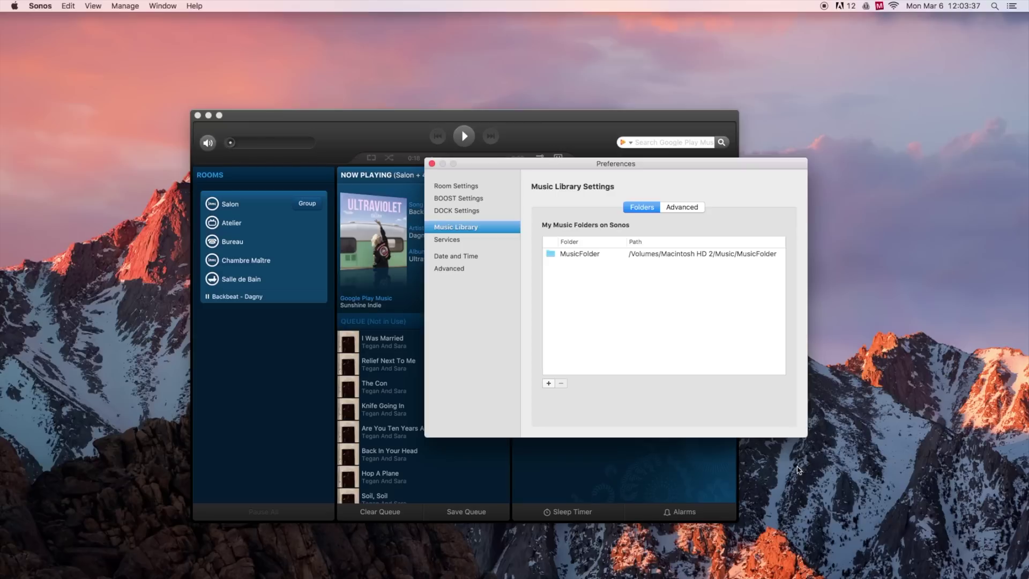
pyautogui.moveTo(448, 560)
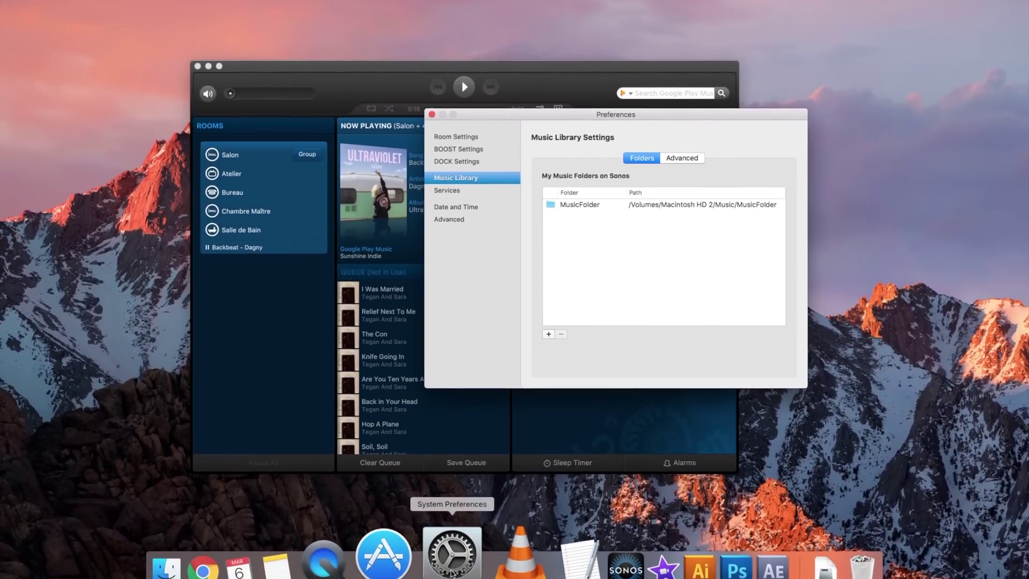
# Enable File Sharing in System Preferences' Sharing pane.
pyautogui.click(450, 560)
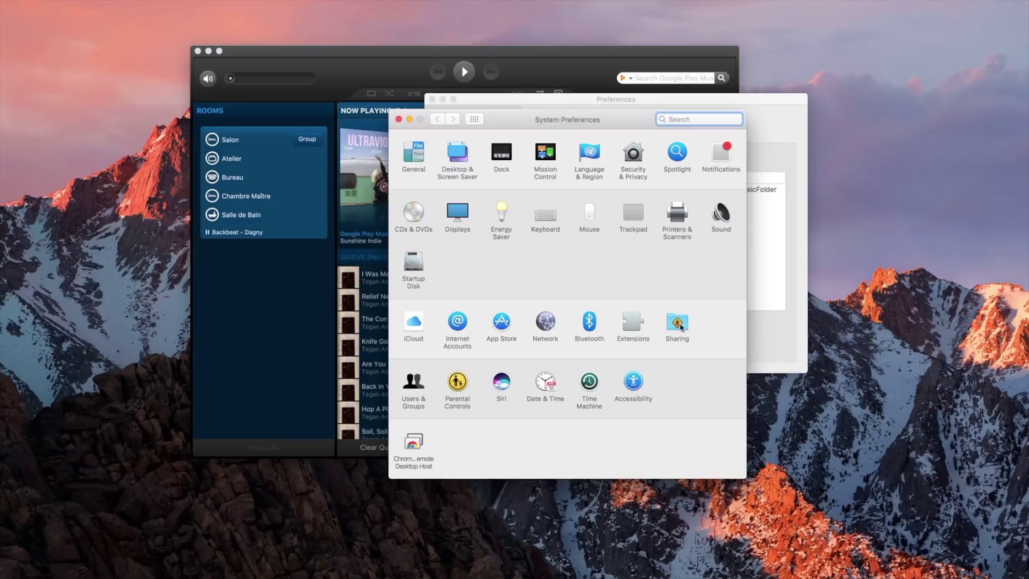
pyautogui.click(678, 323)
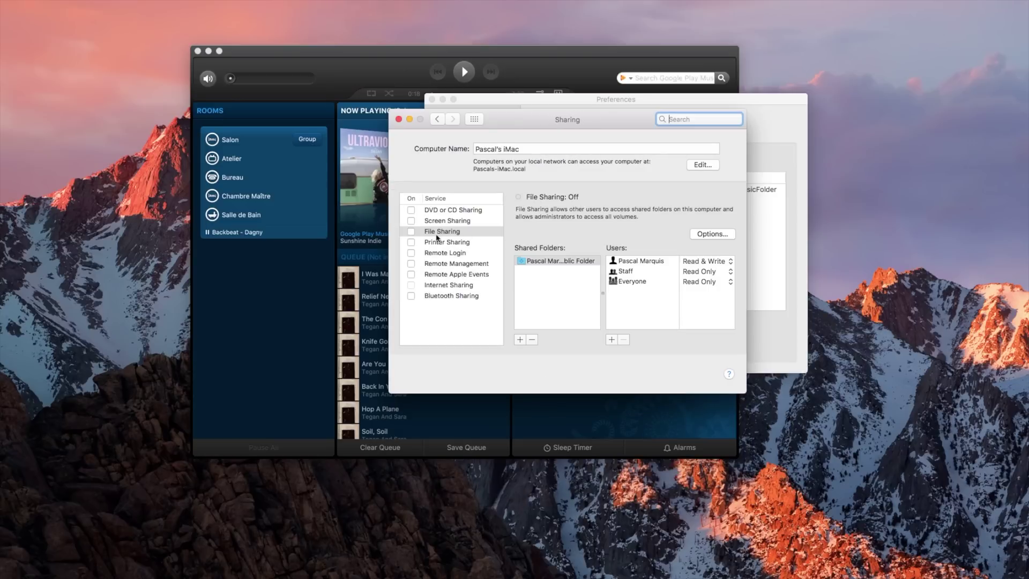
pyautogui.click(412, 232)
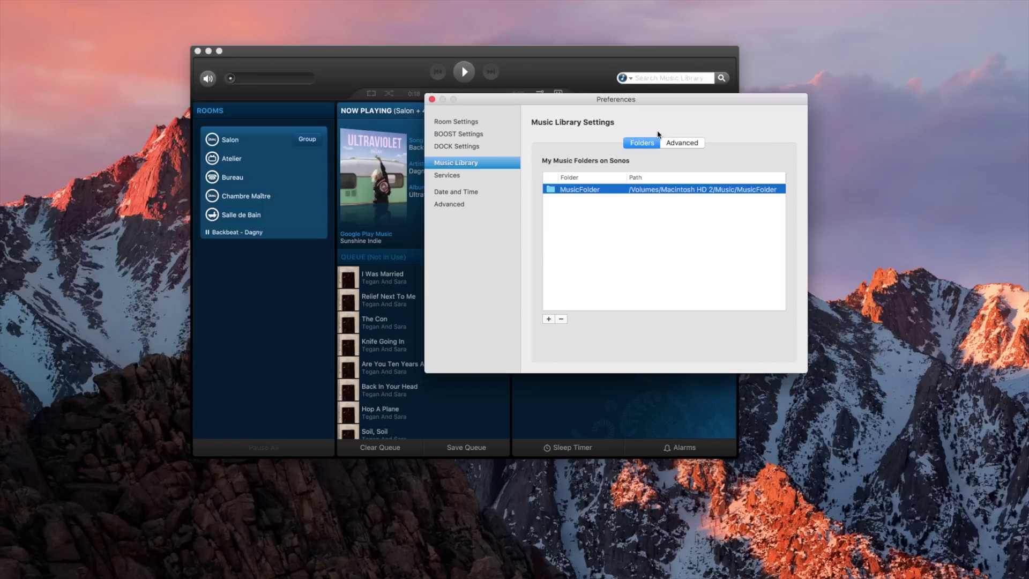
# Turn on daily library updates at 2:00 AM under Advanced, then close Preferences.
pyautogui.click(677, 145)
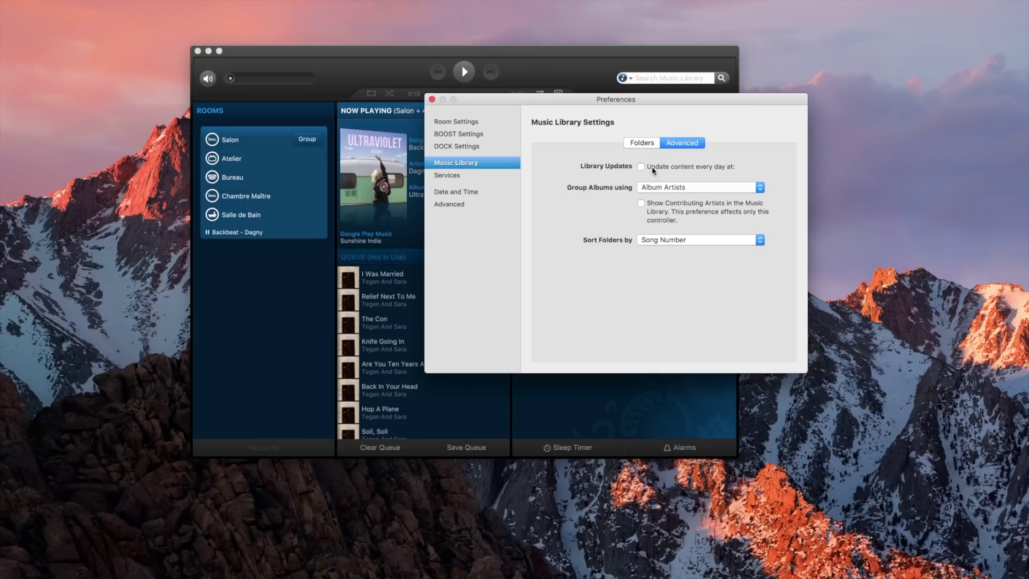
pyautogui.click(689, 169)
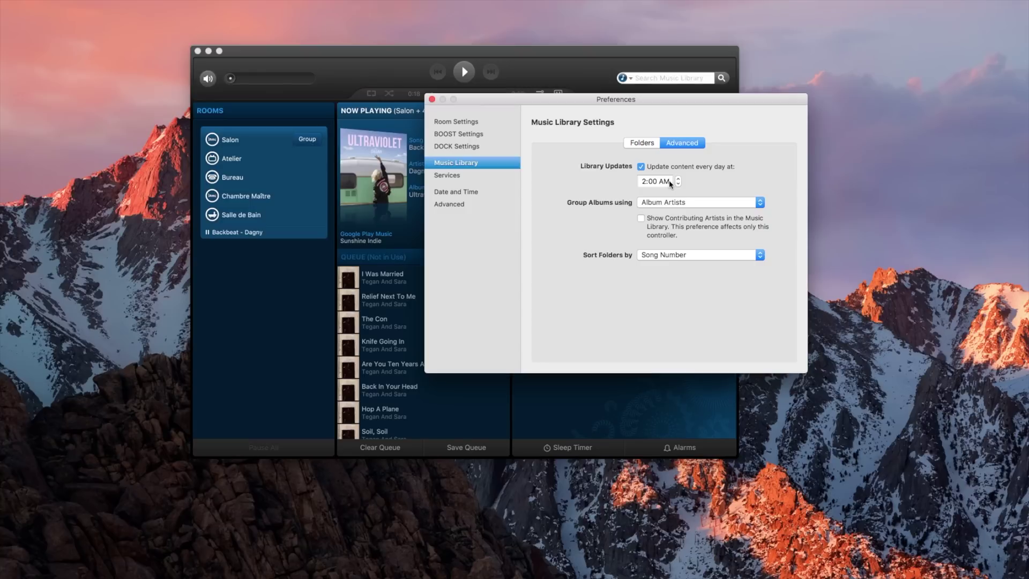
pyautogui.press('super+w')
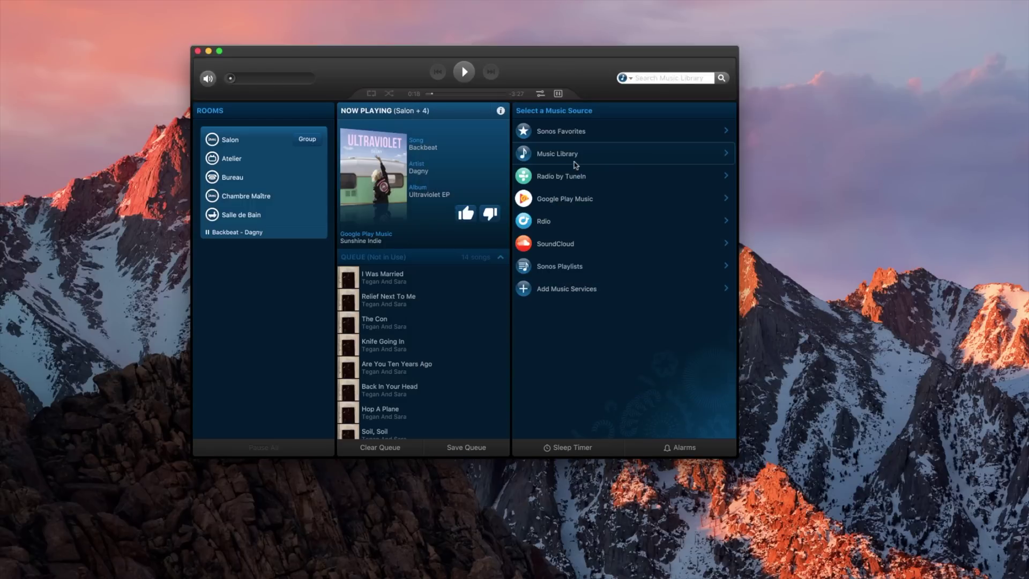
# Browse the Music Library's Artists and Songs categories.
pyautogui.click(586, 159)
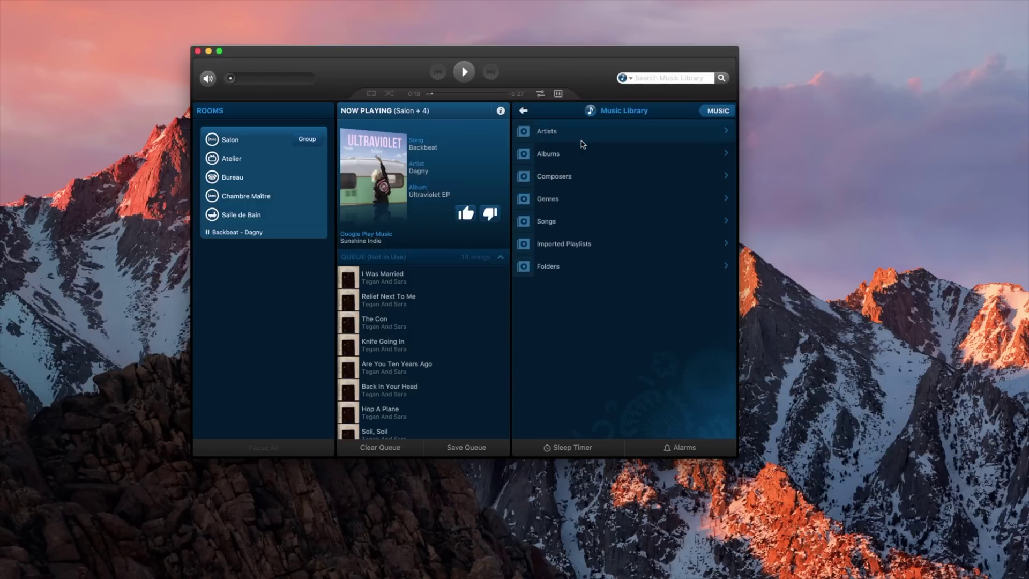
pyautogui.click(572, 134)
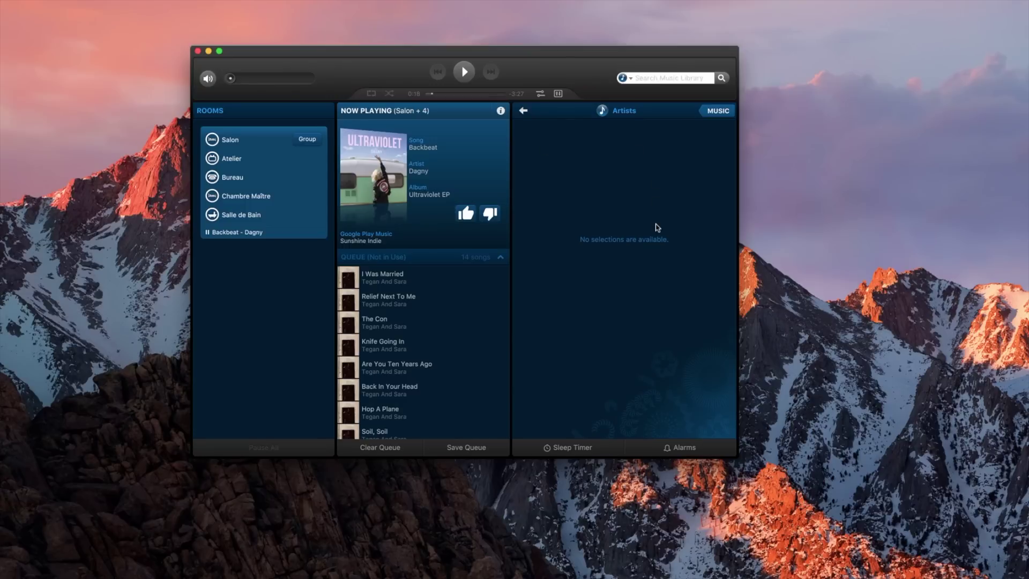
pyautogui.click(523, 110)
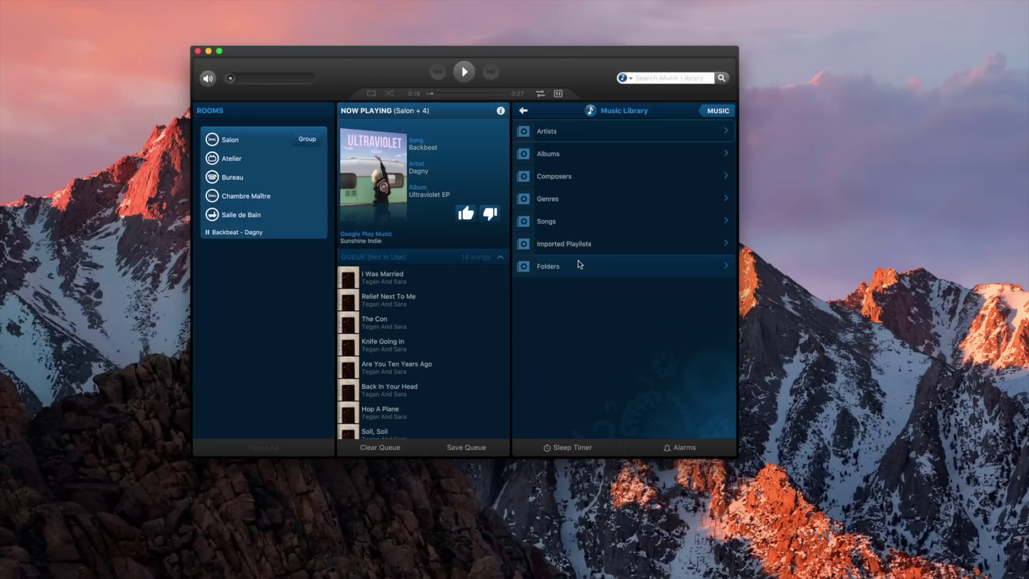
pyautogui.click(562, 224)
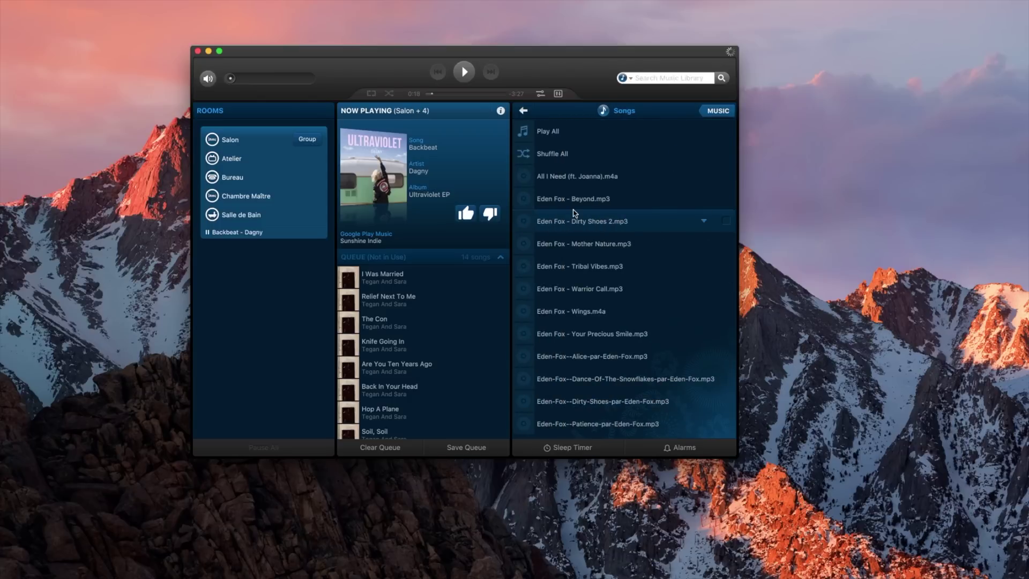
pyautogui.click(523, 110)
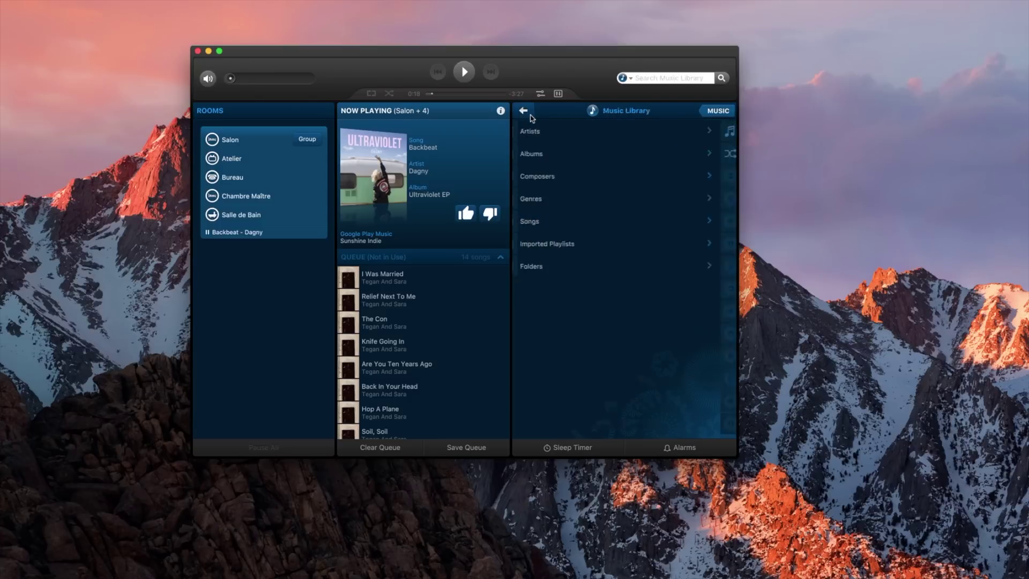
# Open Folders > MusicFolder > Eden Fox and play 'Eden Fox - Beyond.mp3'.
pyautogui.click(562, 269)
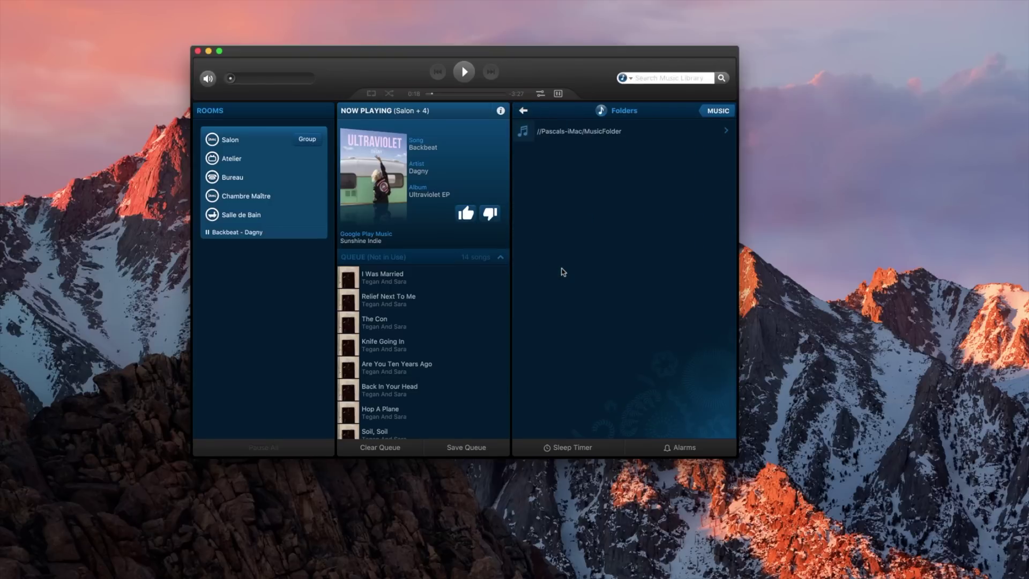
pyautogui.click(579, 136)
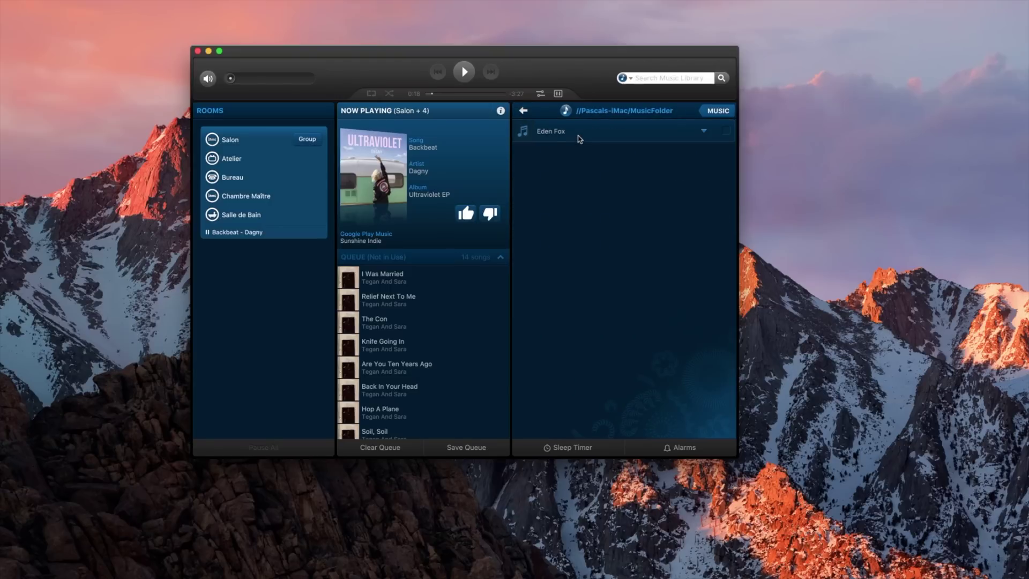
pyautogui.click(579, 139)
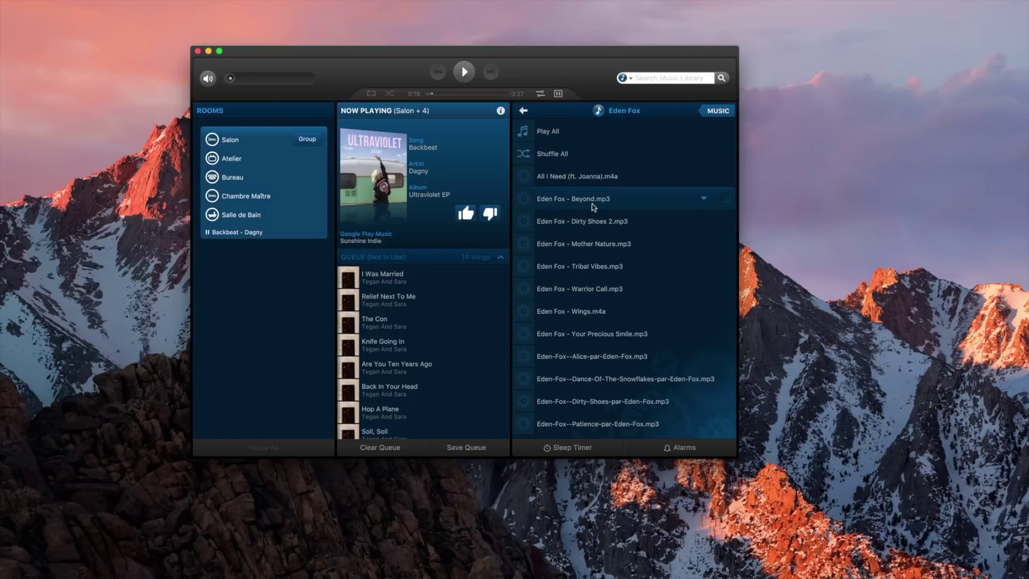
pyautogui.doubleClick(584, 205)
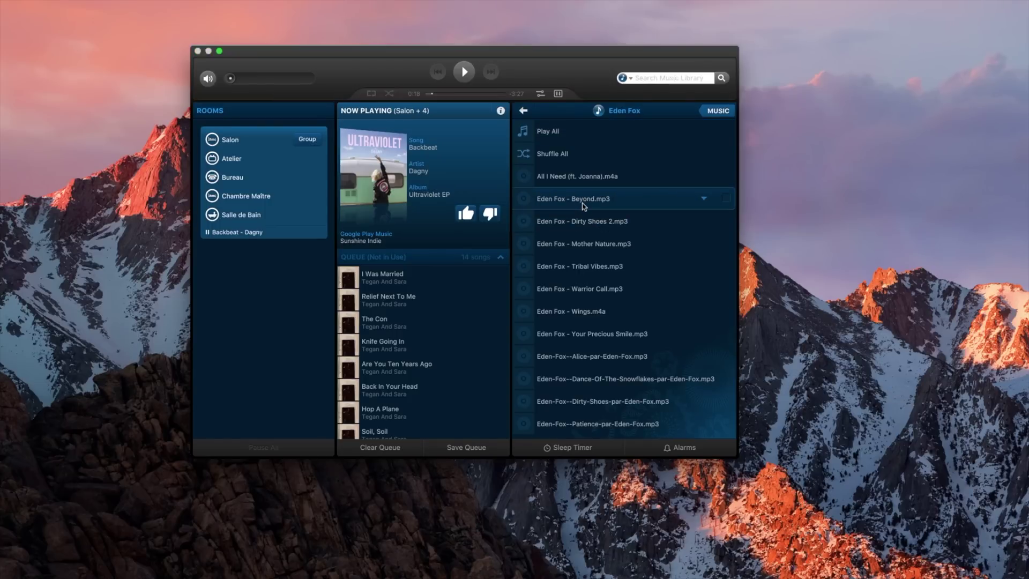